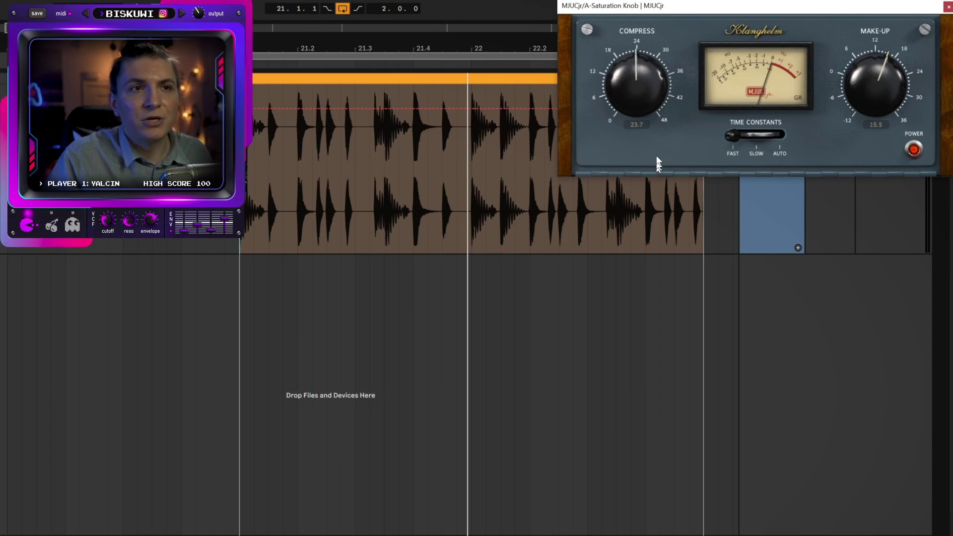
# Turn the MJUCjr COMPRESS knob on Thin Drums up to about 39
pyautogui.moveTo(648, 40); pyautogui.dragTo(656, 10)
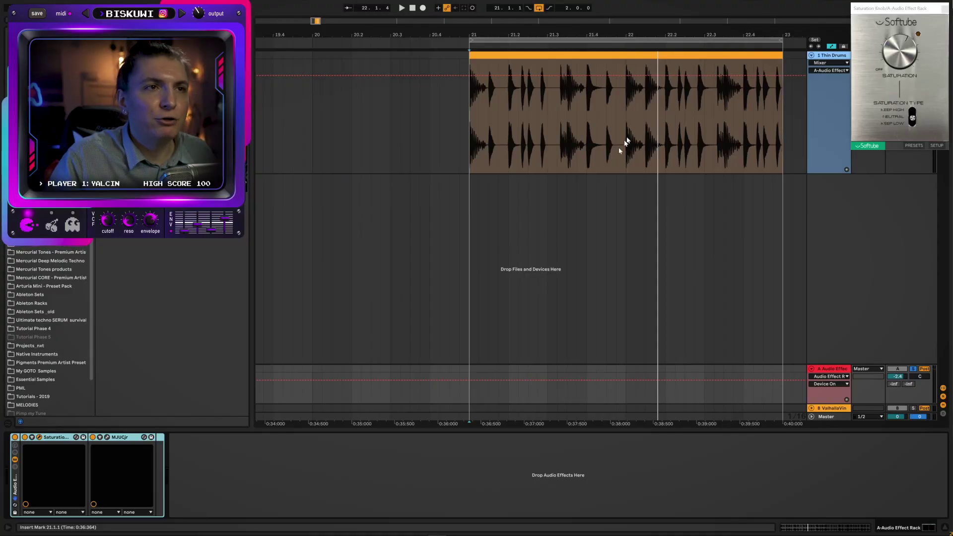
# Insert a 2 Audio track below Thin Drums and collapse it to a thin row
pyautogui.hotkey('ctrl', 't')
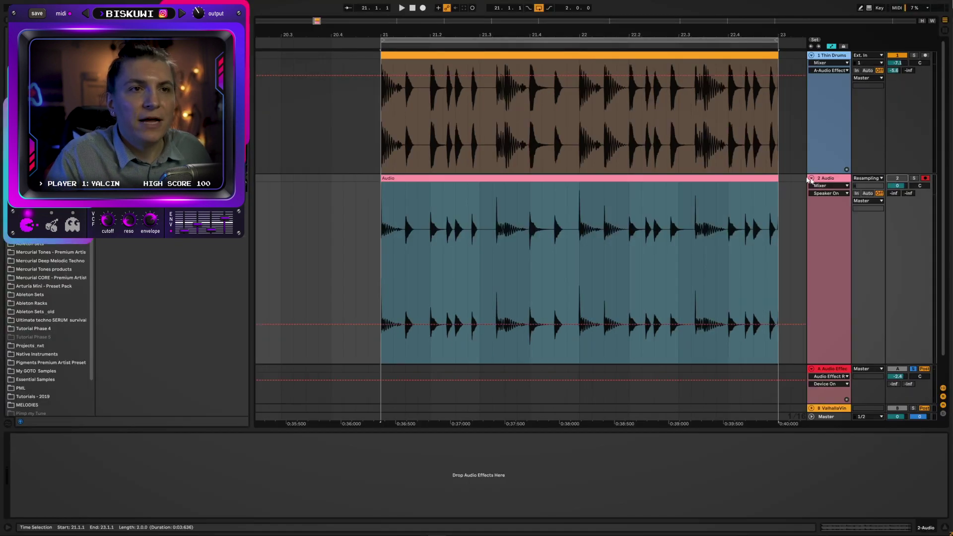
pyautogui.click(812, 178)
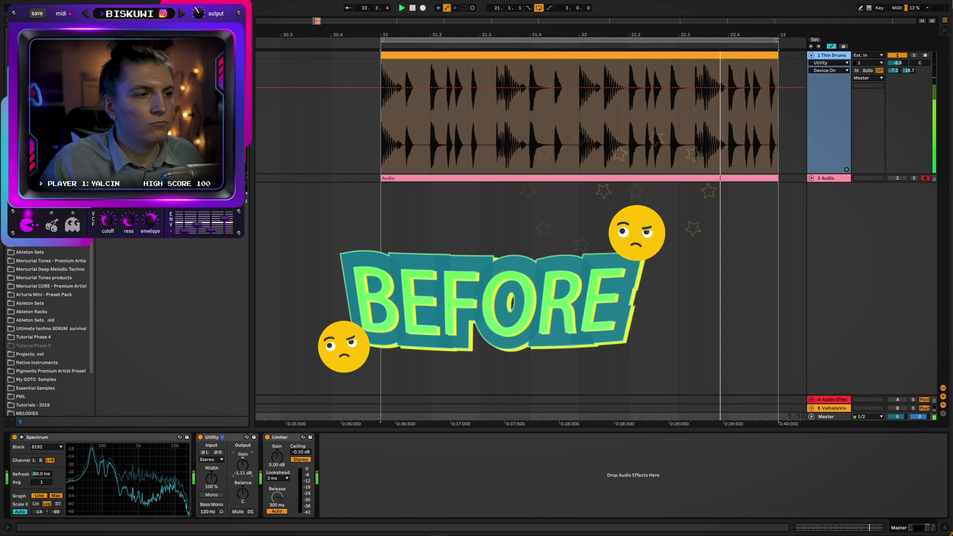
# Switch the Utility device on Thin Drums off and on to A/B its effect
pyautogui.click(200, 437)
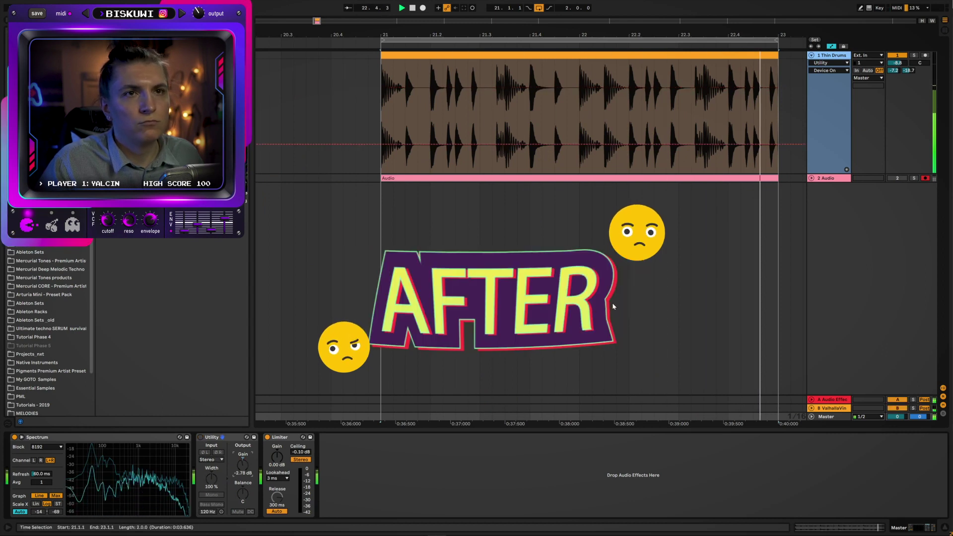
pyautogui.press('0')
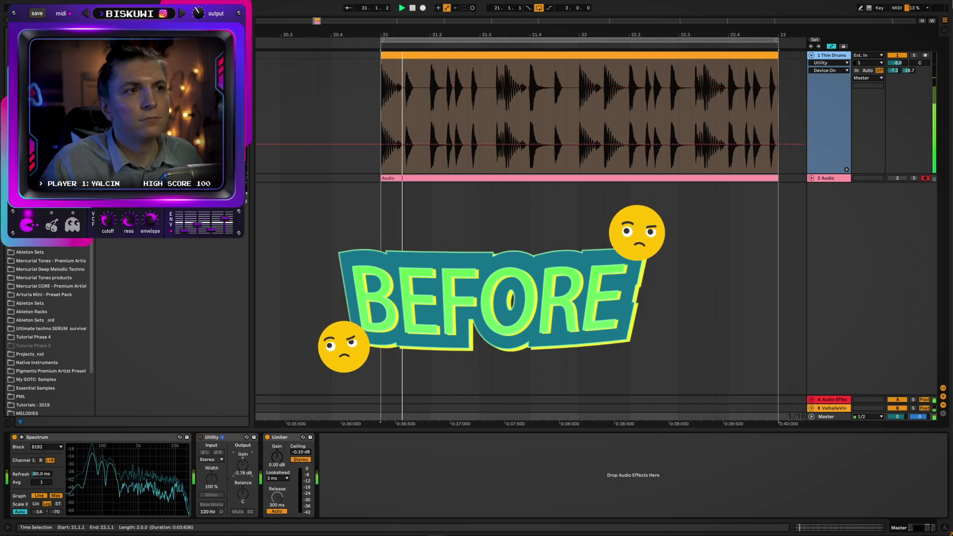
pyautogui.press('0')
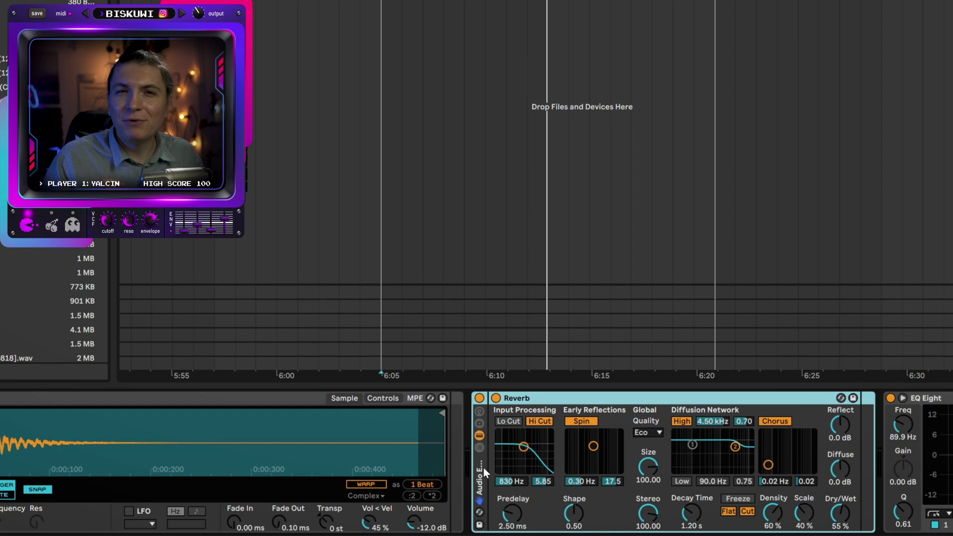
# Show the Reverb rack's chains, duplicate the chain, and rename the top chain 'Dry'
pyautogui.doubleClick(484, 468)
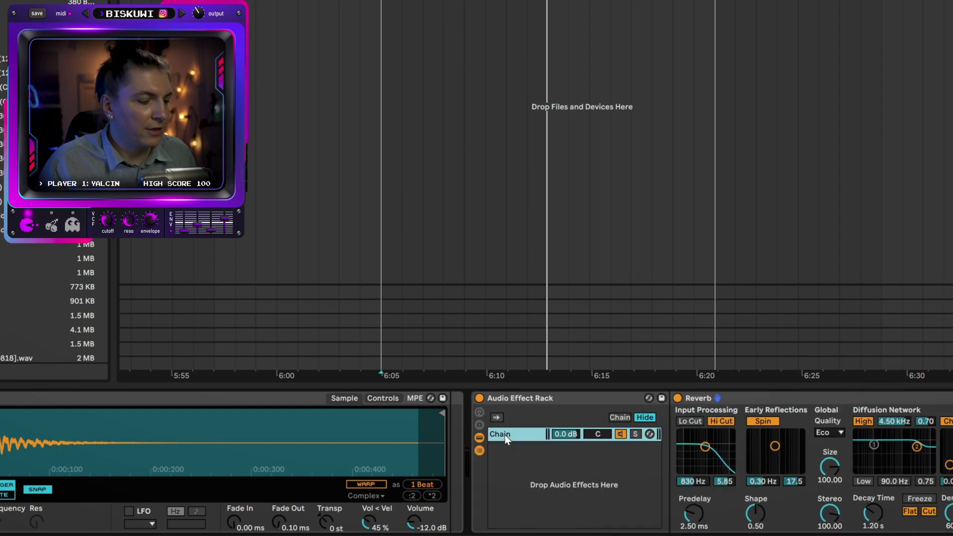
pyautogui.click(505, 435)
pyautogui.hotkey('ctrl', 'd')
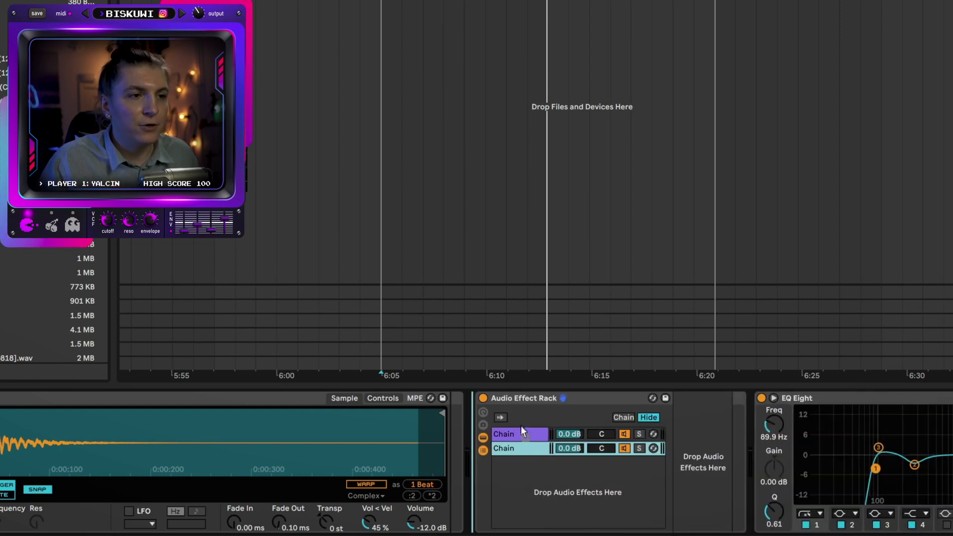
pyautogui.click(520, 433)
pyautogui.hotkey('ctrl', 'r')
pyautogui.write('Dry')
pyautogui.click(508, 448)
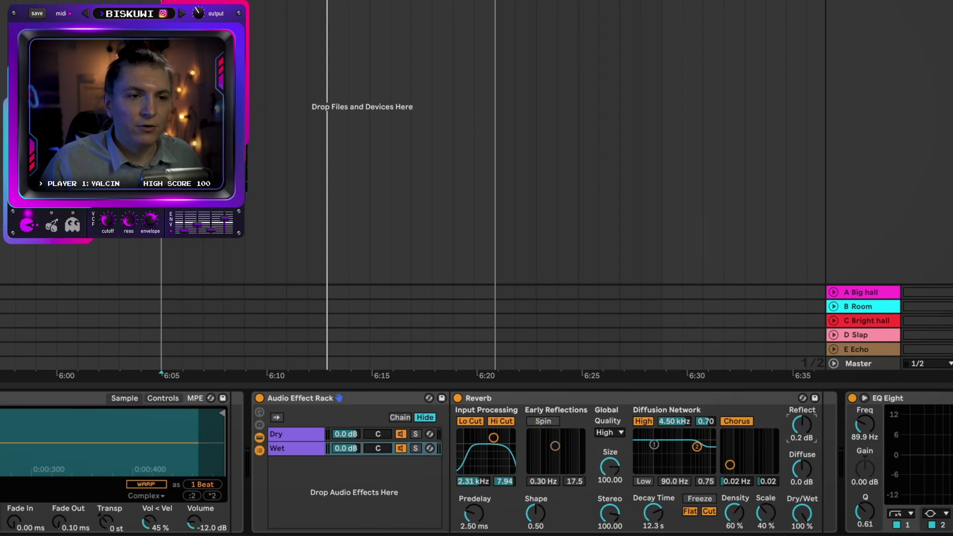
# Raise the Reverb's reflections to 2.8 dB and shrink its size to about 57.02
pyautogui.moveTo(802, 425); pyautogui.dragTo(802, 415)
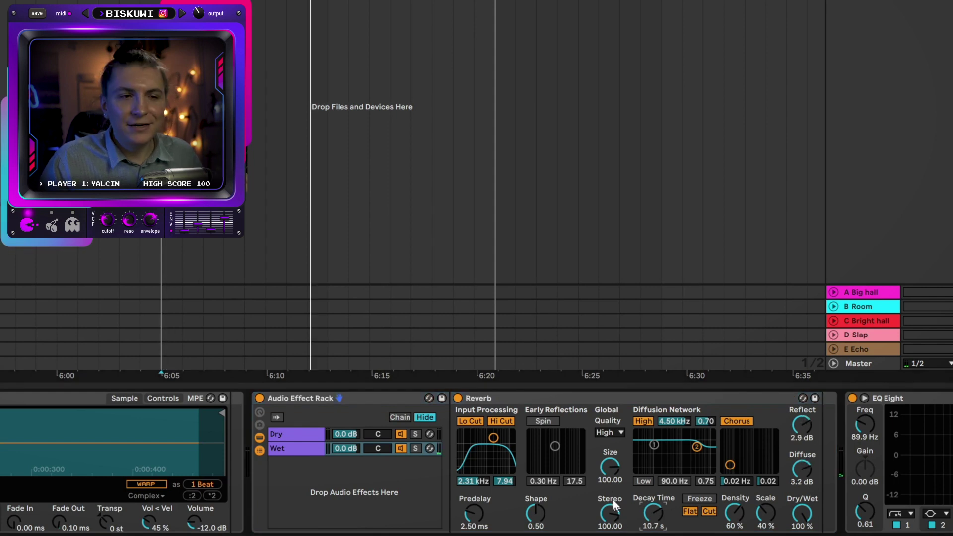
pyautogui.moveTo(607, 472); pyautogui.dragTo(607, 497)
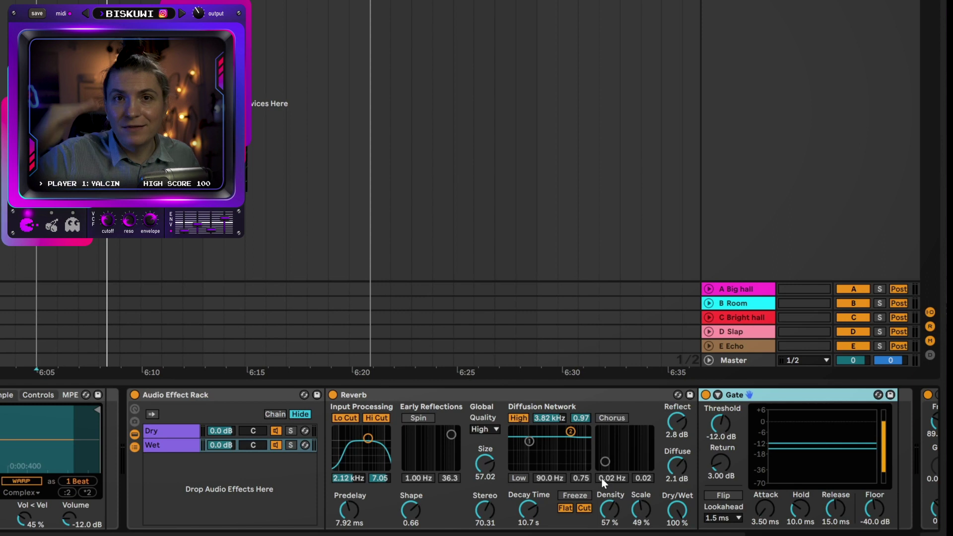
# Key the Gate's sidechain from 11 Snare, then bypass and re-enable the Gate to compare
pyautogui.click(718, 395)
pyautogui.click(731, 430)
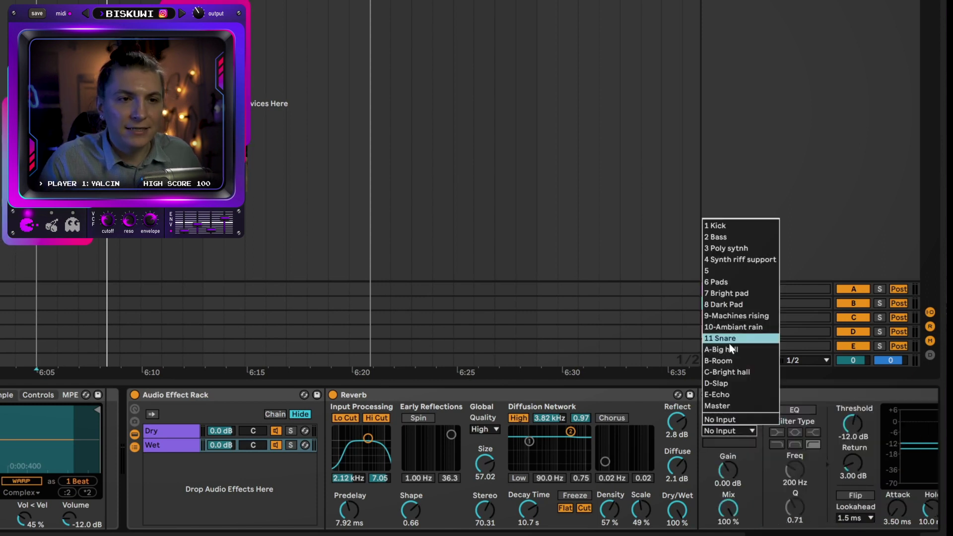
pyautogui.click(729, 341)
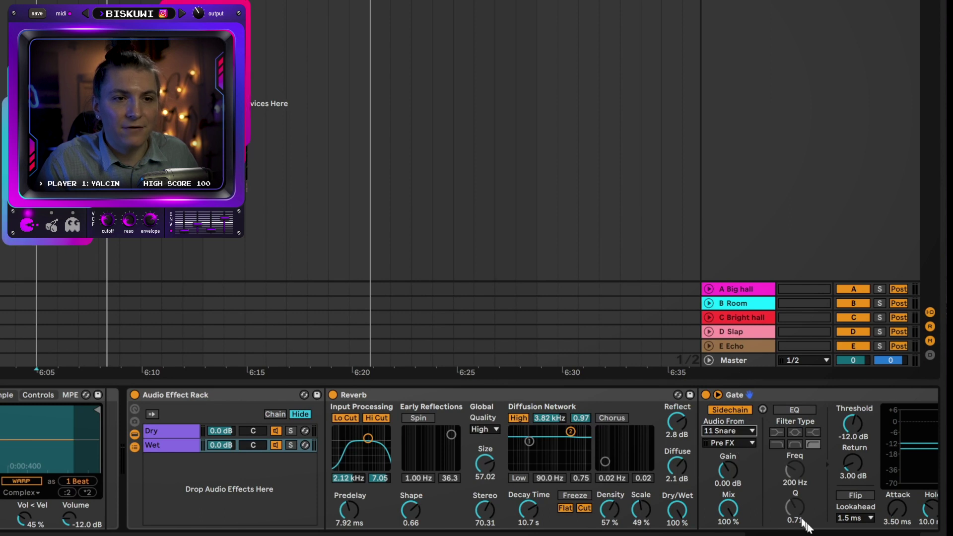
pyautogui.hscroll(5, 808, 526)
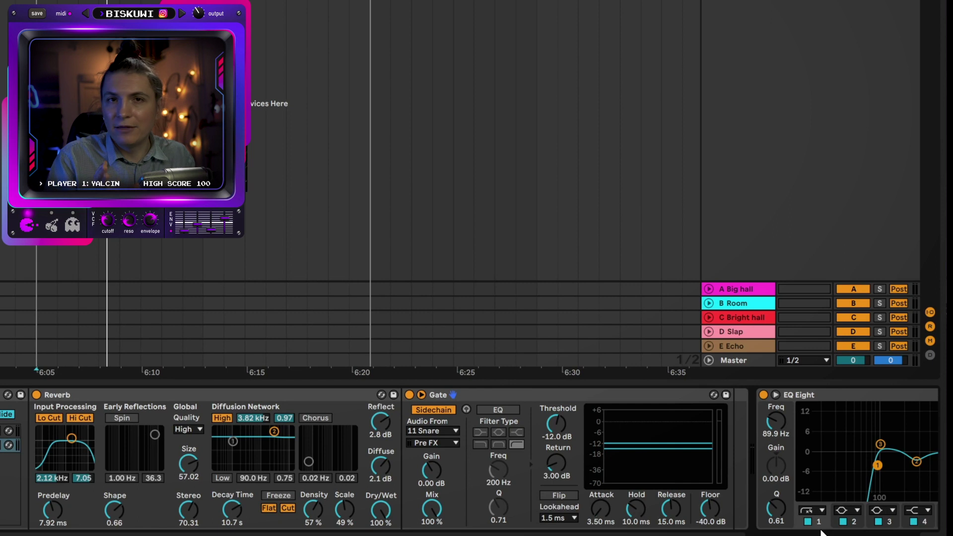
pyautogui.click(411, 395)
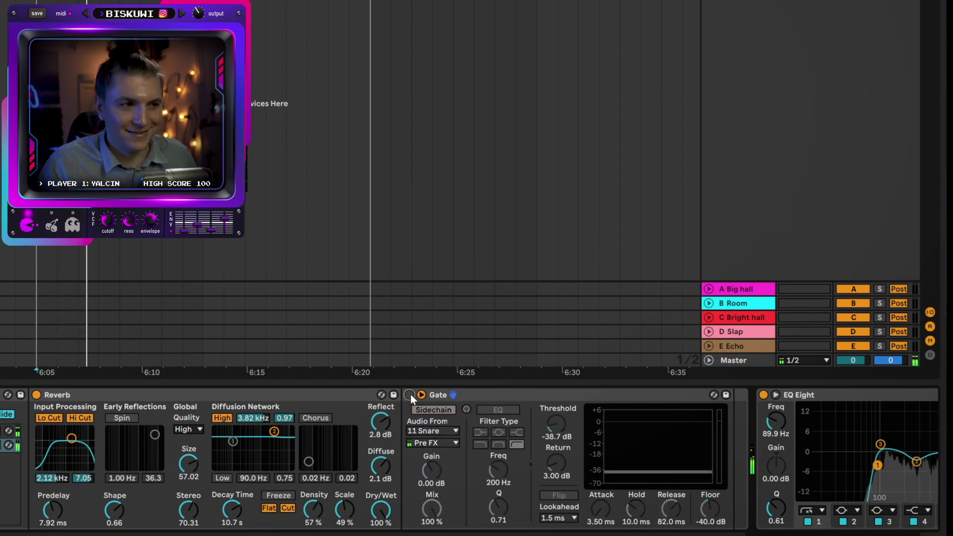
pyautogui.click(410, 395)
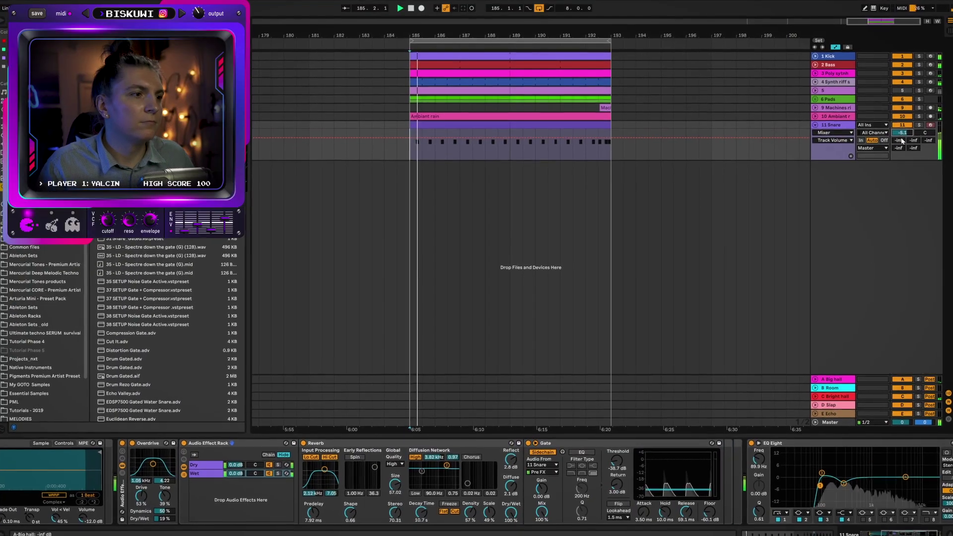
# Lower the 11 Snare track volume from -4.7 to -5.1 dB
pyautogui.moveTo(897, 130); pyautogui.dragTo(897, 138)
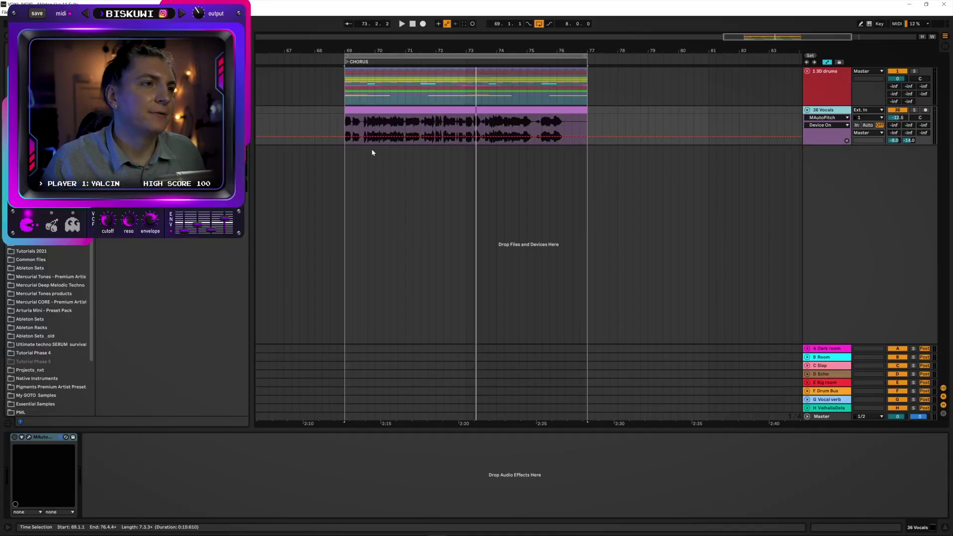
# Play the chorus loop and bring up the MAutoPitch window on 36 Vocals
pyautogui.press('space')
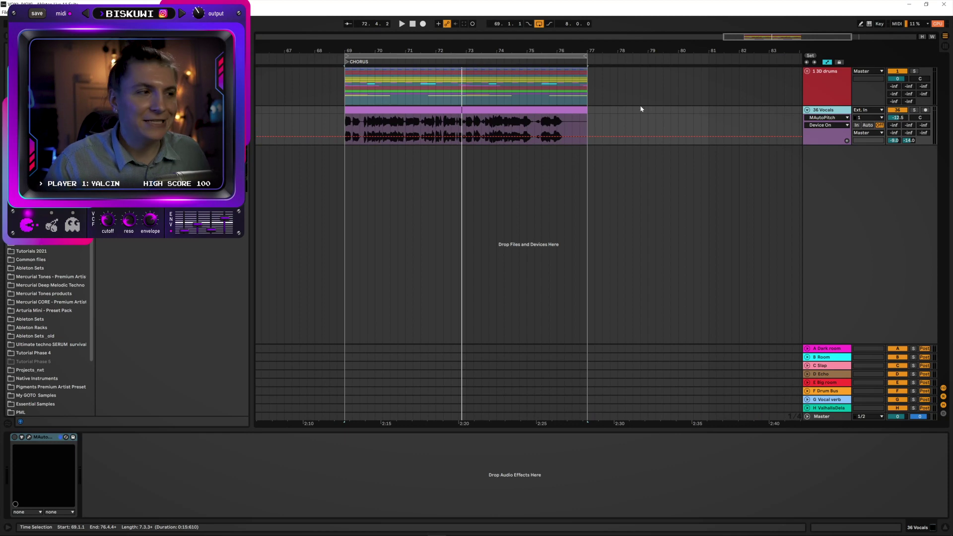
pyautogui.click(28, 438)
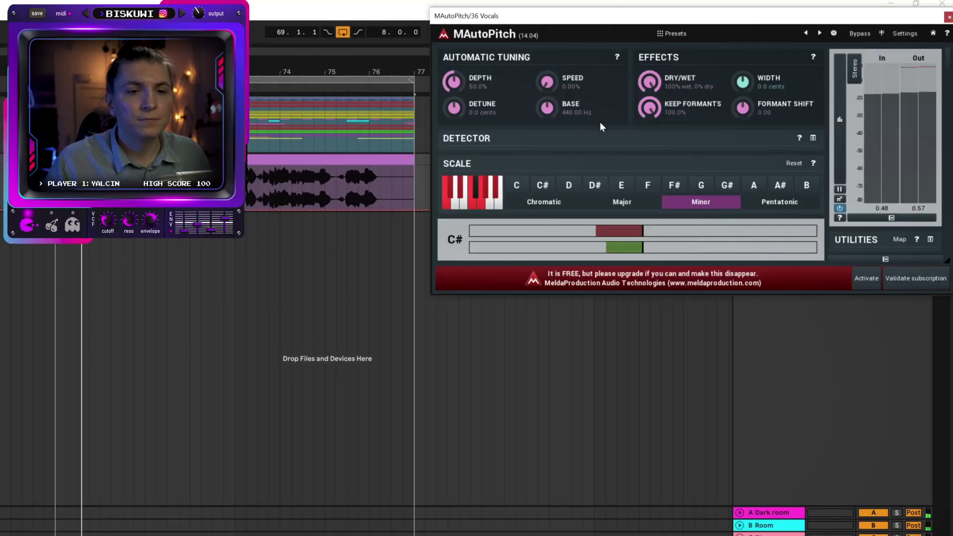
# Set MAutoPitch Speed 14.4%, Keep Formants ~64%, Formant Shift -5.57 and Width +12 cents
pyautogui.moveTo(548, 81); pyautogui.dragTo(549, 77)
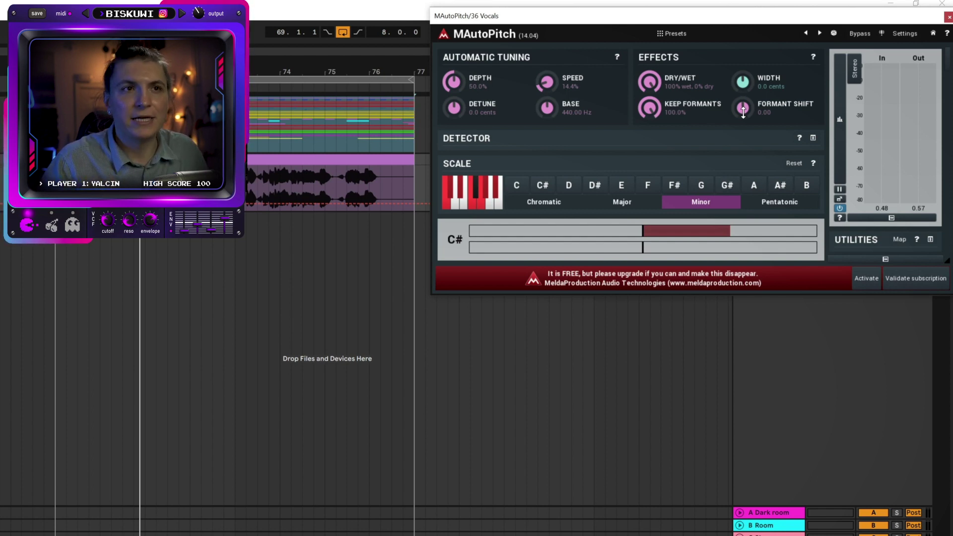
pyautogui.moveTo(655, 107); pyautogui.dragTo(655, 121)
pyautogui.moveTo(749, 104); pyautogui.dragTo(748, 122)
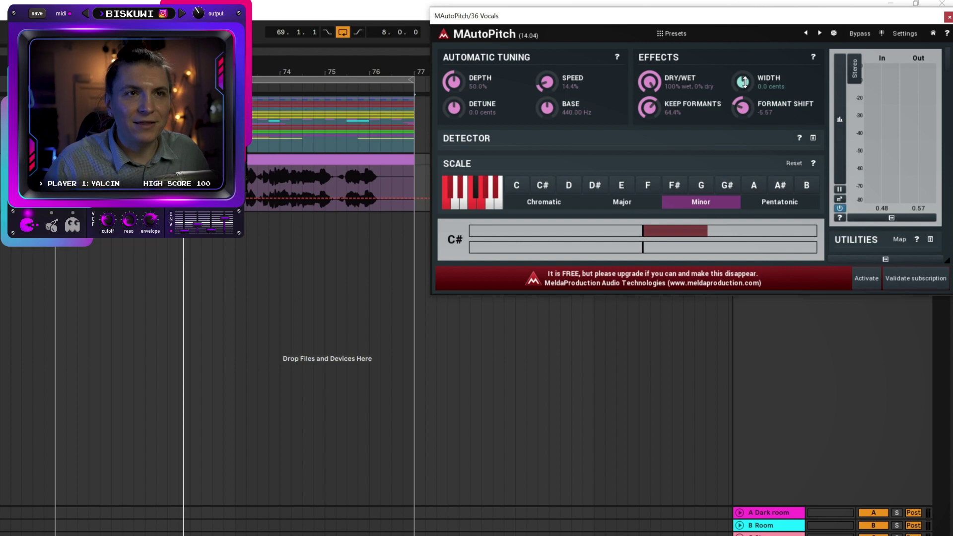
pyautogui.moveTo(744, 82); pyautogui.dragTo(745, 80)
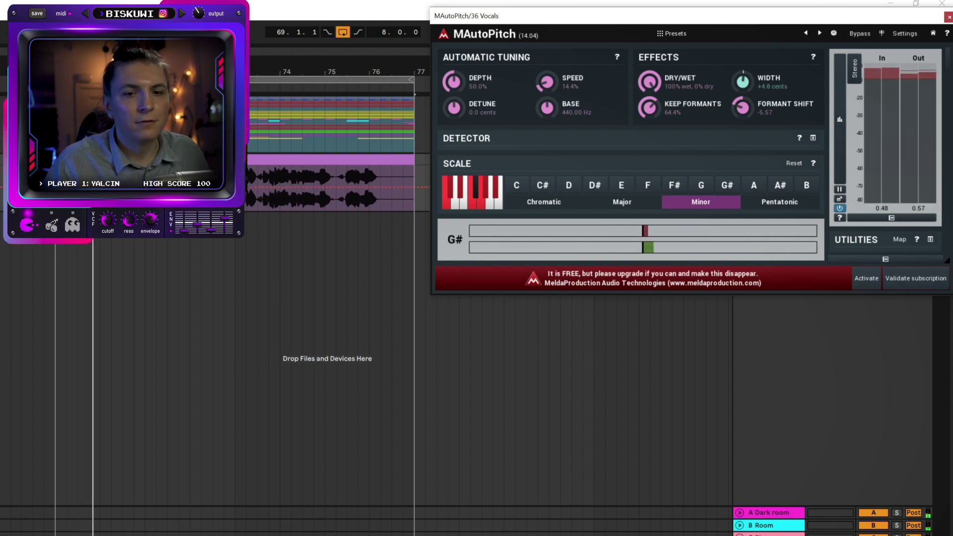
pyautogui.moveTo(744, 80); pyautogui.dragTo(744, 78)
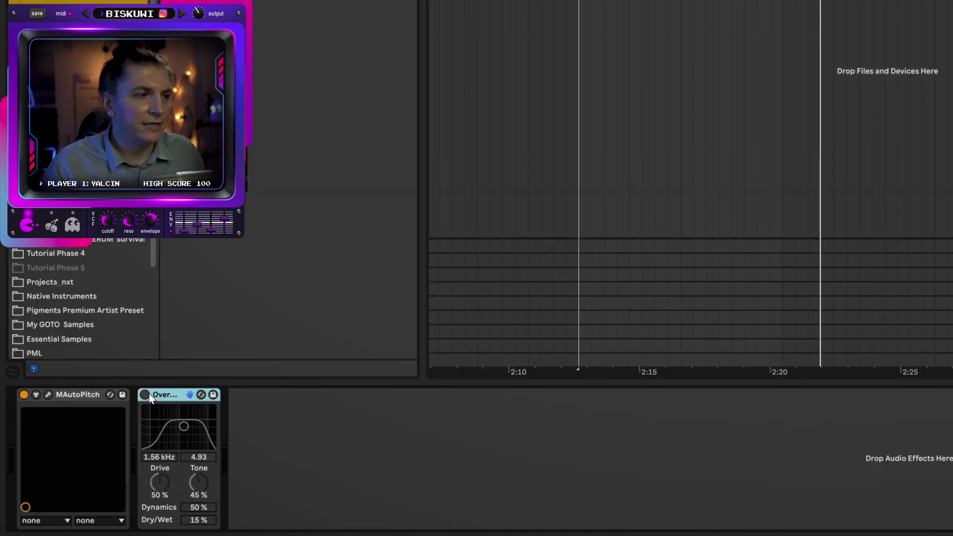
# A/B the vocal Overdrive on and off, then show and close the Saturation Knob window
pyautogui.click(145, 395)
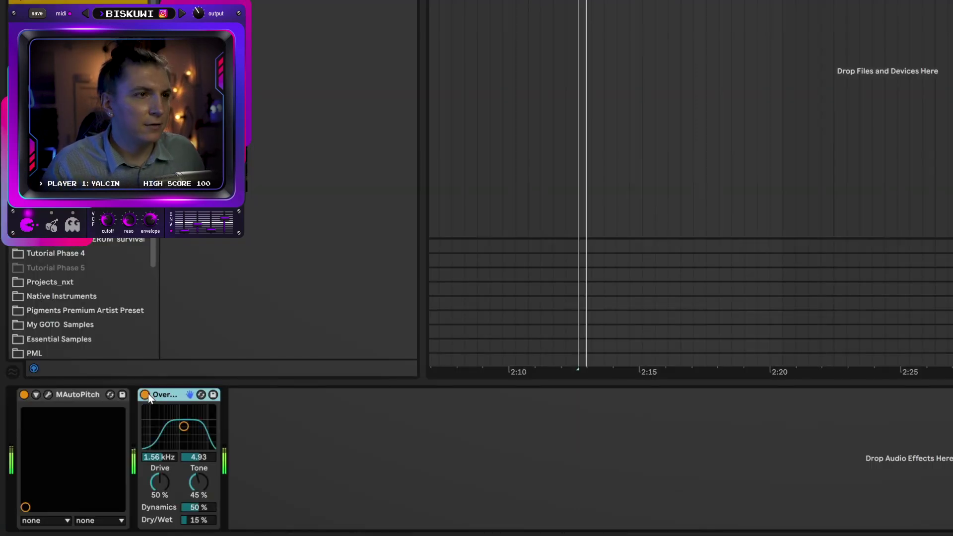
pyautogui.click(148, 395)
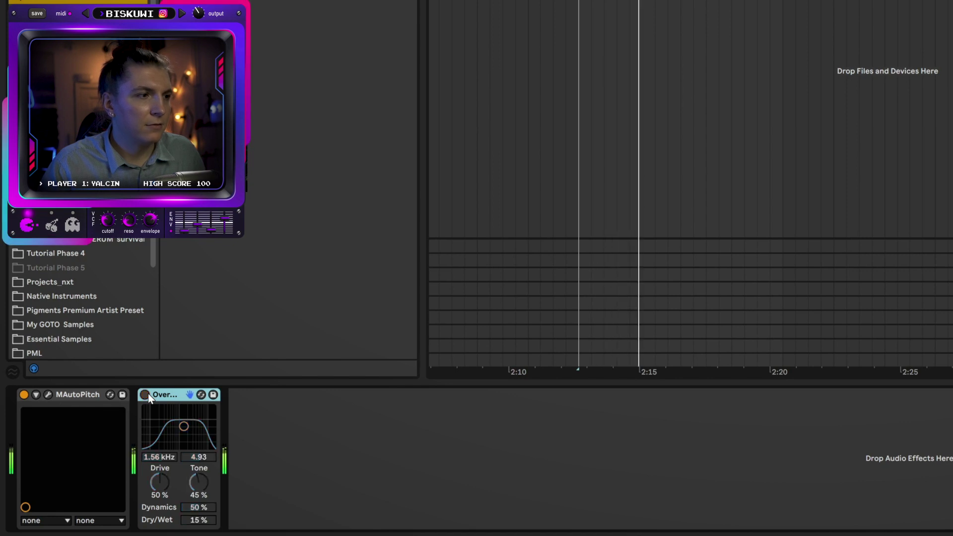
pyautogui.click(145, 395)
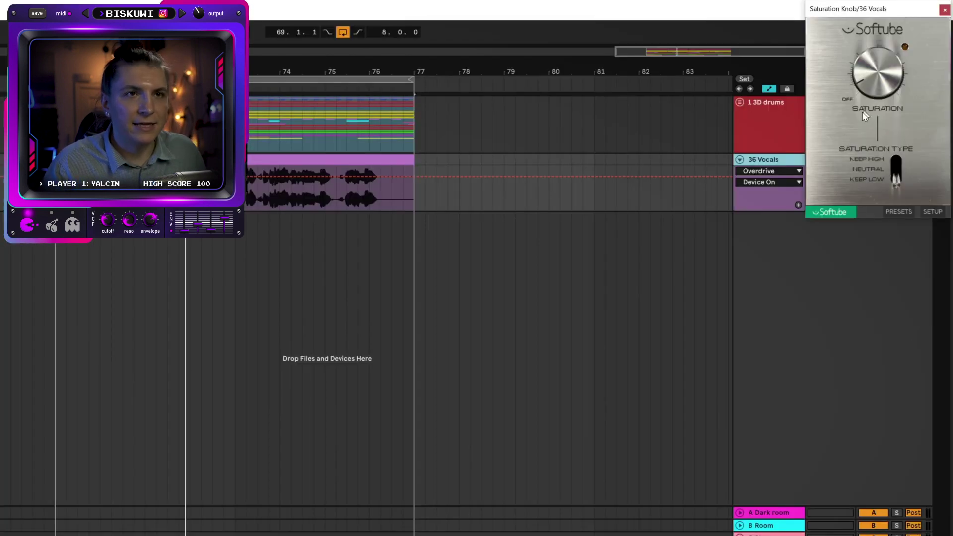
pyautogui.press('space')
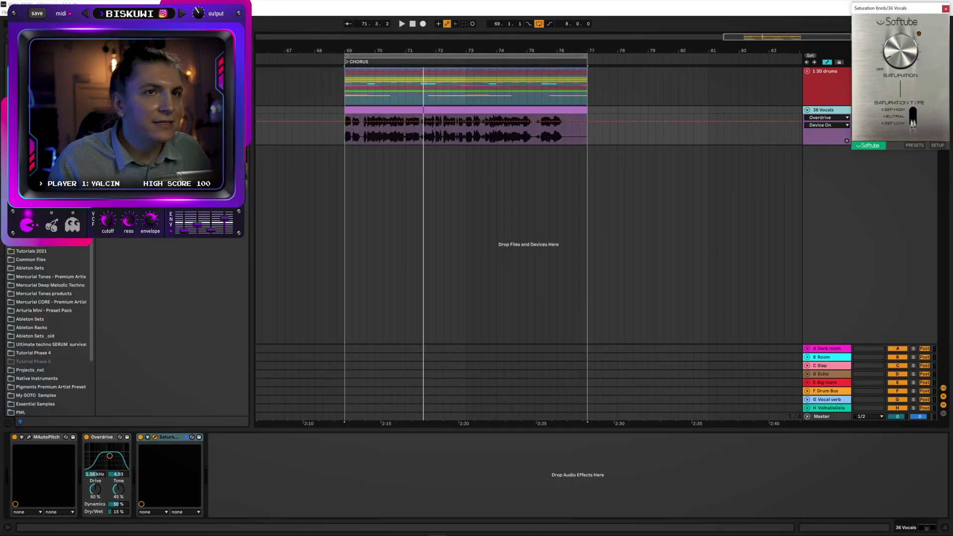
pyautogui.hotkey('ctrl', 'alt', 'p')
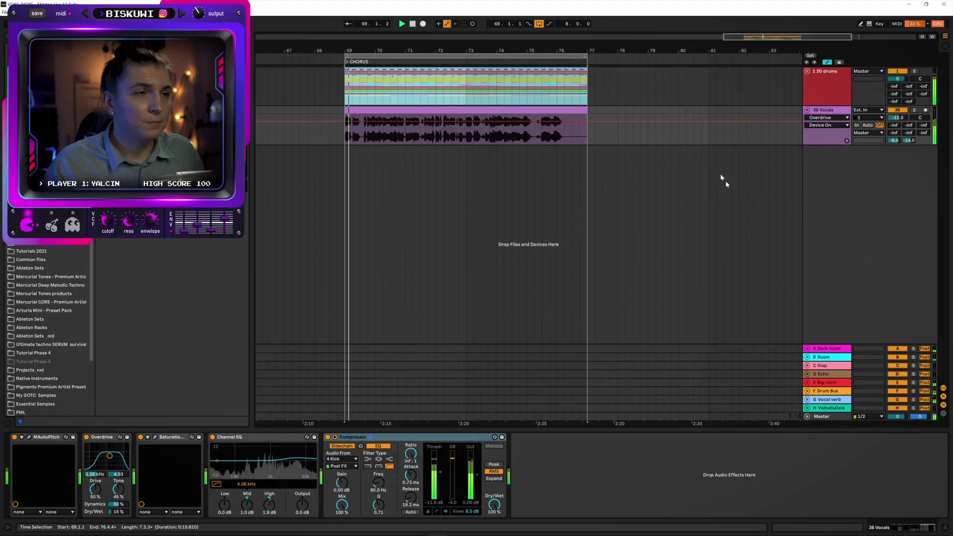
# Group all the 36 Vocals effects into one Audio Effect Rack and switch the rack on
pyautogui.click(435, 478)
pyautogui.hotkey('ctrl', 'a')
pyautogui.hotkey('ctrl', 'g')
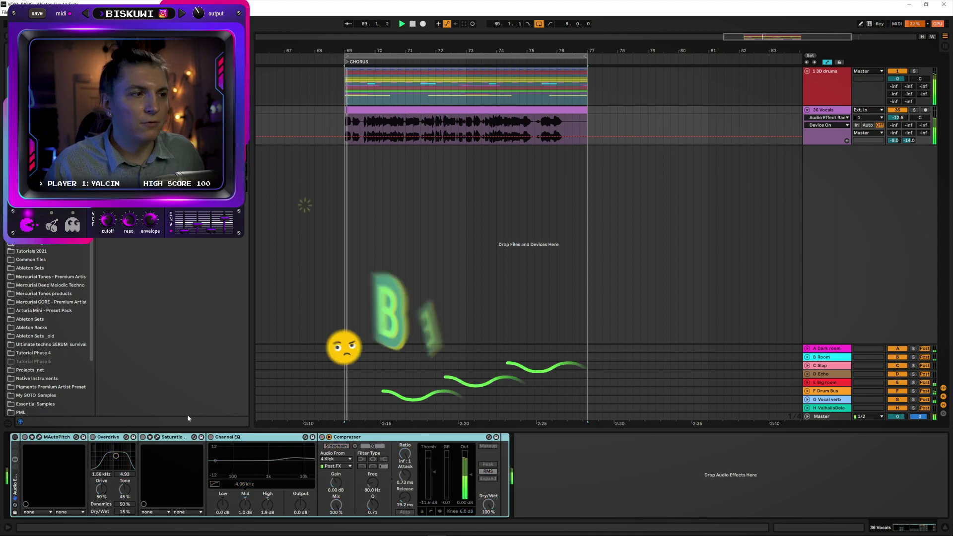
pyautogui.click(15, 437)
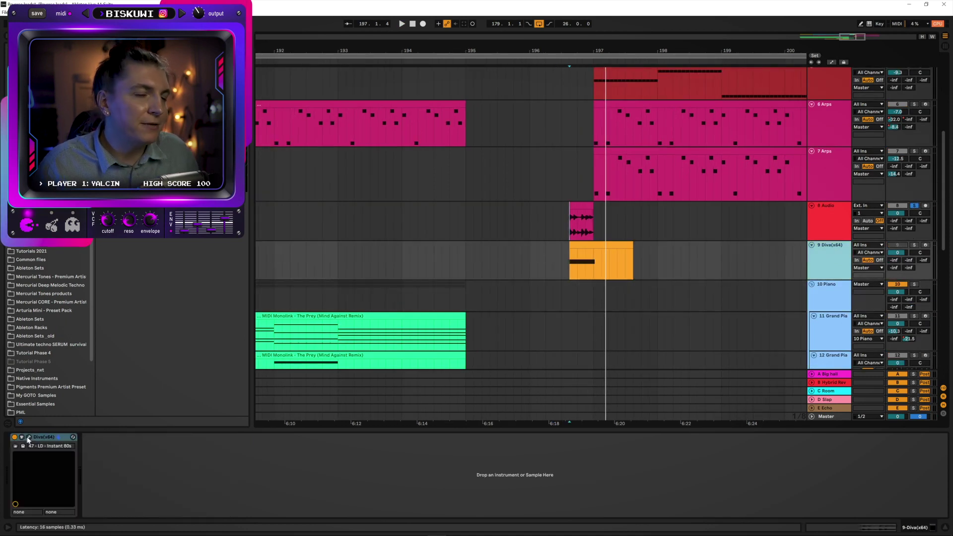
# Check the Diva plugin, then paste the reversed synth tail onto a new audio track, trimmed before bar 197
pyautogui.click(28, 437)
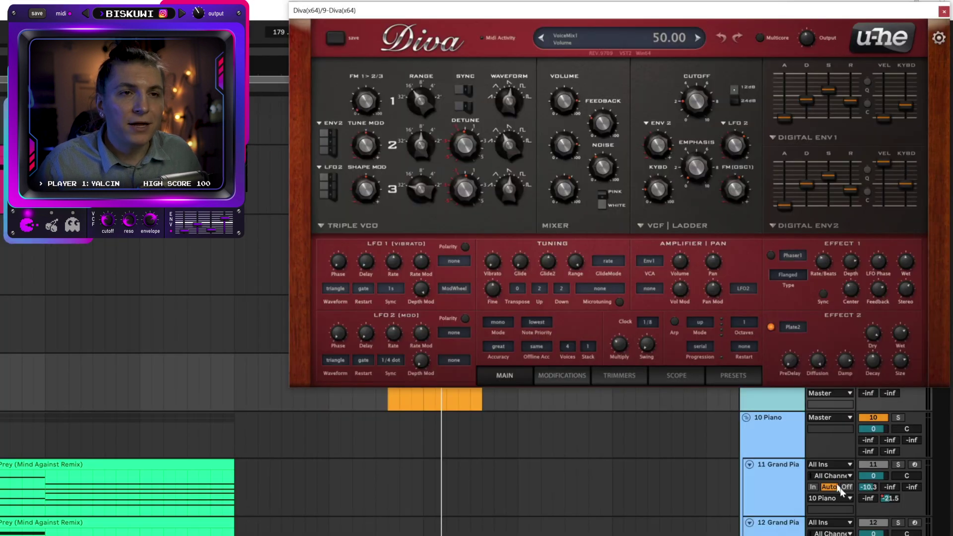
pyautogui.click(945, 12)
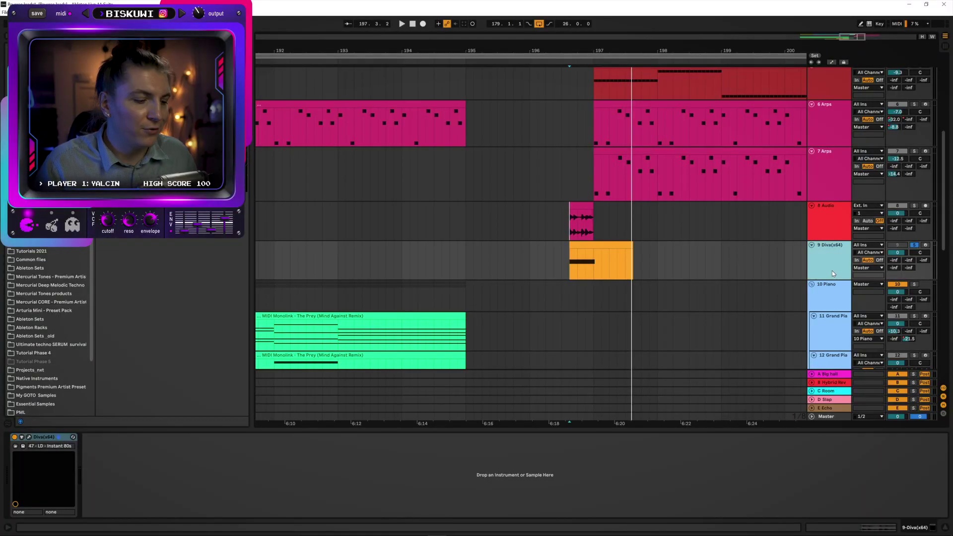
pyautogui.hotkey('ctrl', 't')
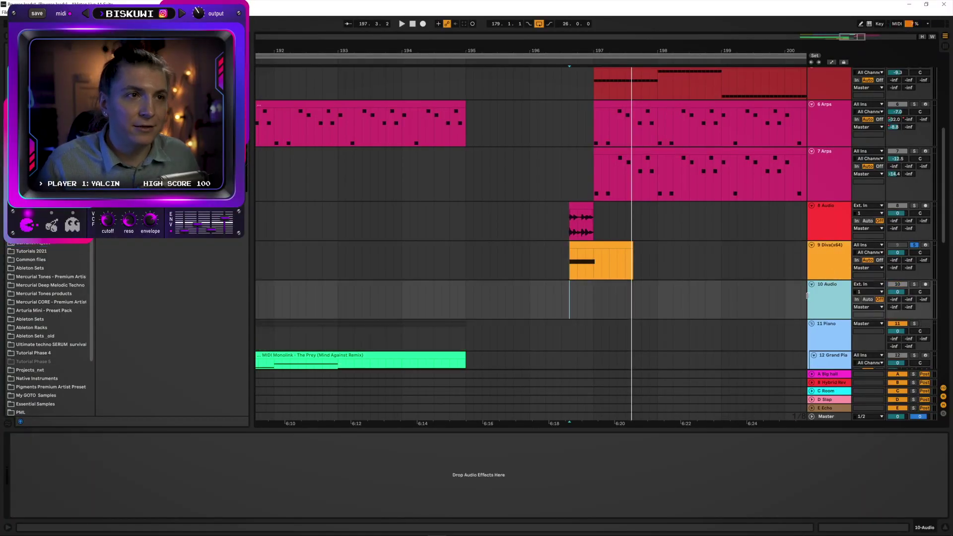
pyautogui.hotkey('ctrl', 'v')
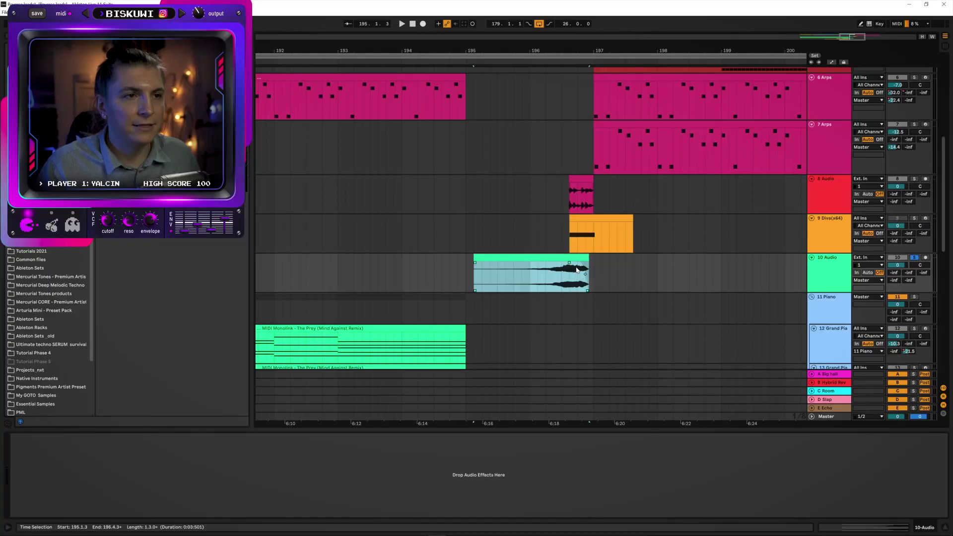
pyautogui.press('+')
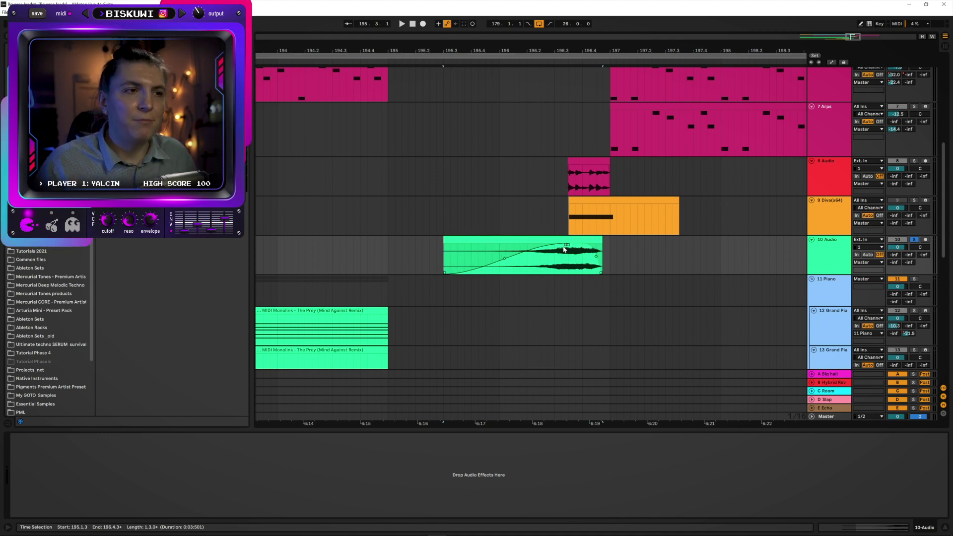
pyautogui.press('space')
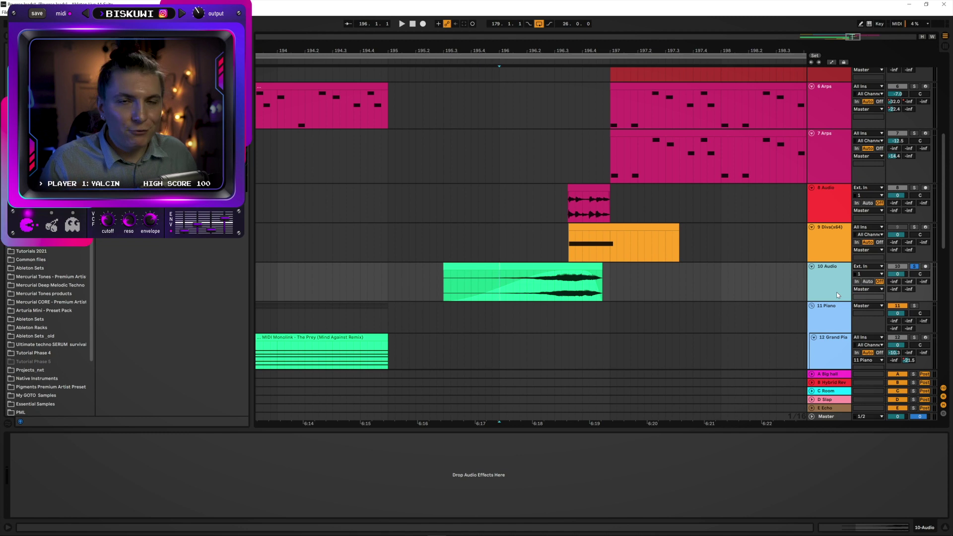
# Enable the Reverb, Overdrive and EQ Eight on the riser clip's track while it plays
pyautogui.click(543, 283)
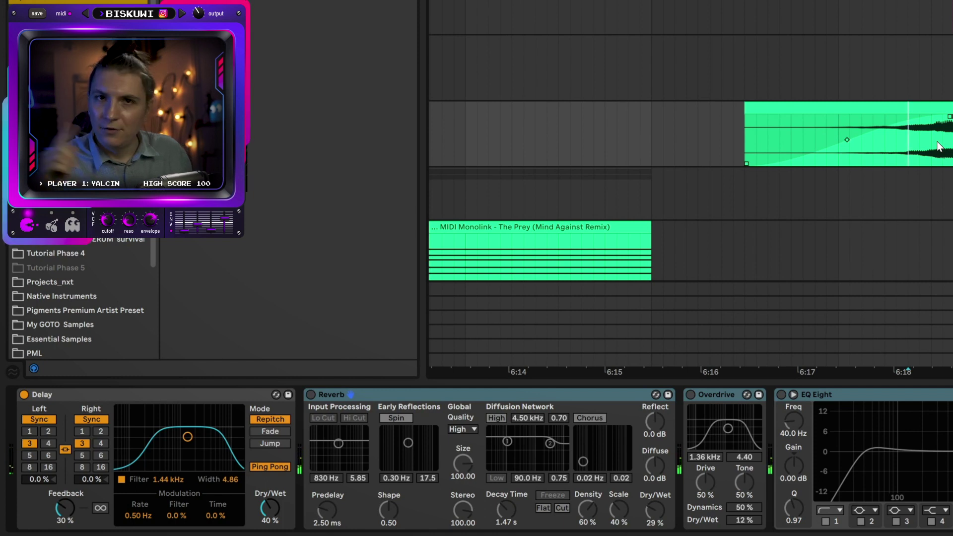
pyautogui.click(311, 394)
pyautogui.press('space')
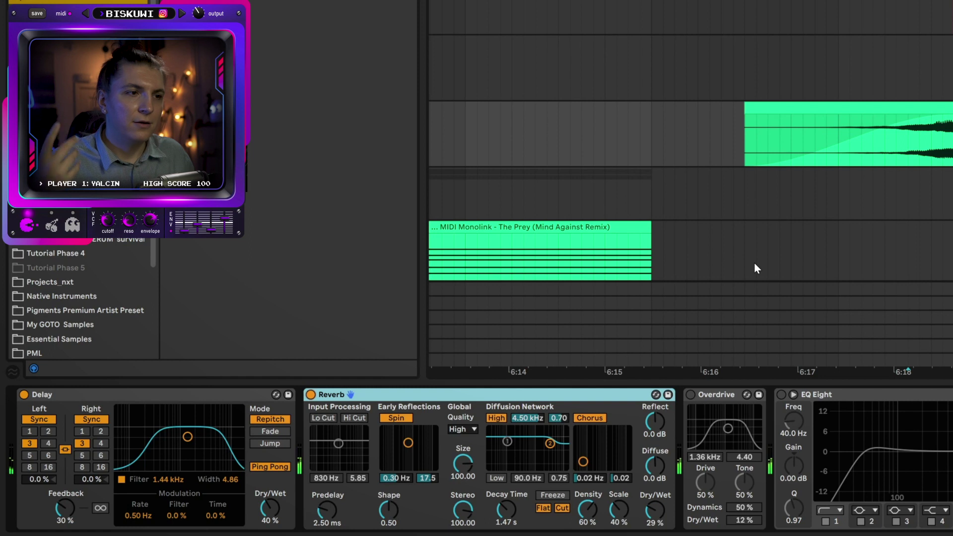
pyautogui.click(691, 395)
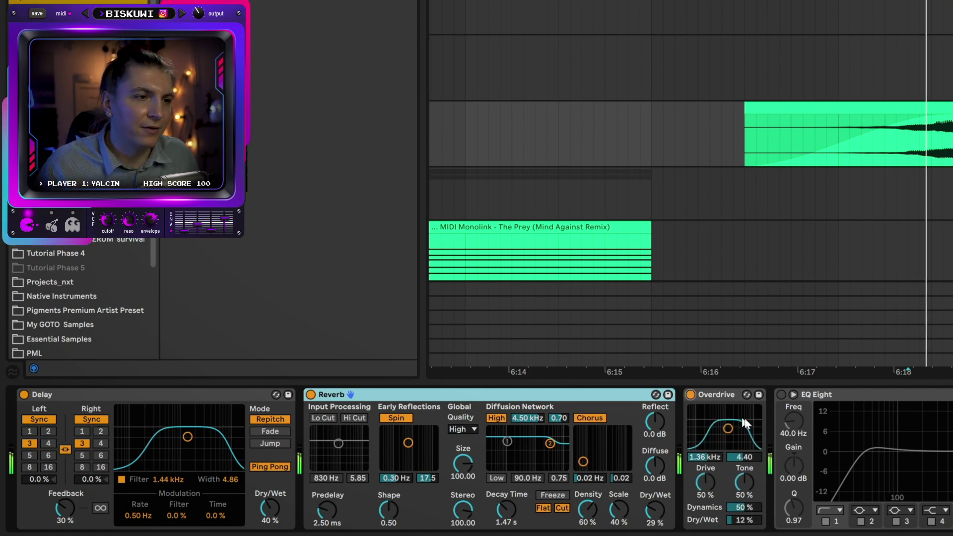
pyautogui.click(781, 395)
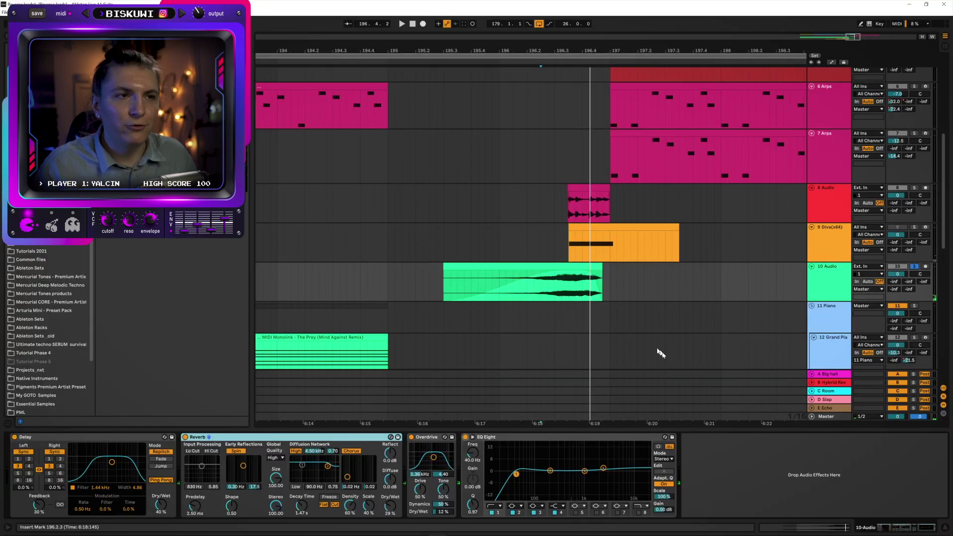
pyautogui.scroll(-3, 661, 353)
pyautogui.scroll(3, 628, 167)
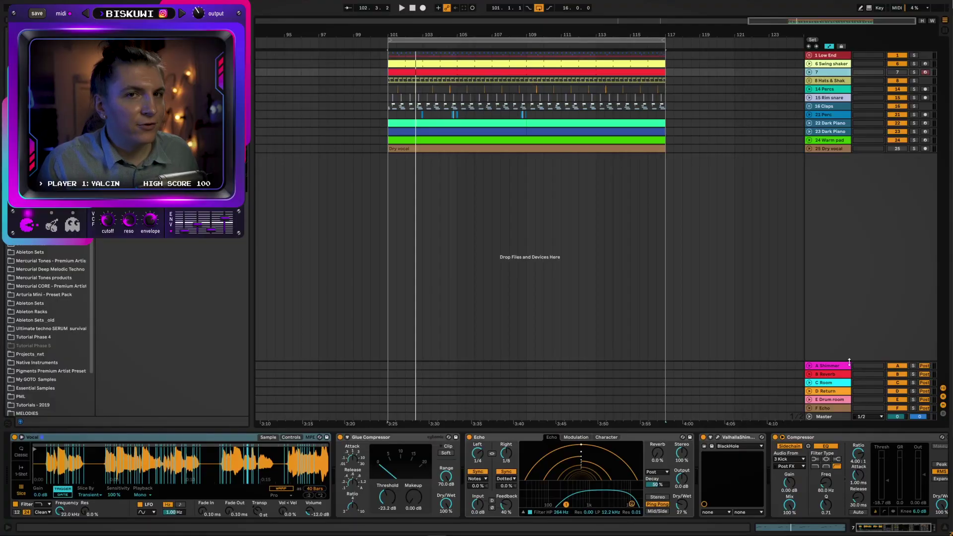
# Deselect the vocal effect chain, play the section, and unfold the 25 Dry vocal track
pyautogui.click(850, 360)
pyautogui.press('space')
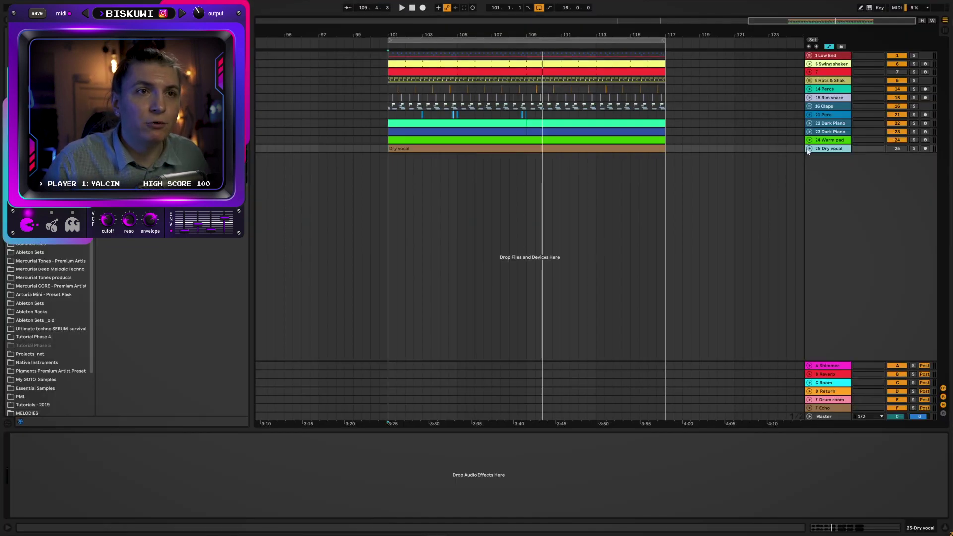
pyautogui.click(808, 149)
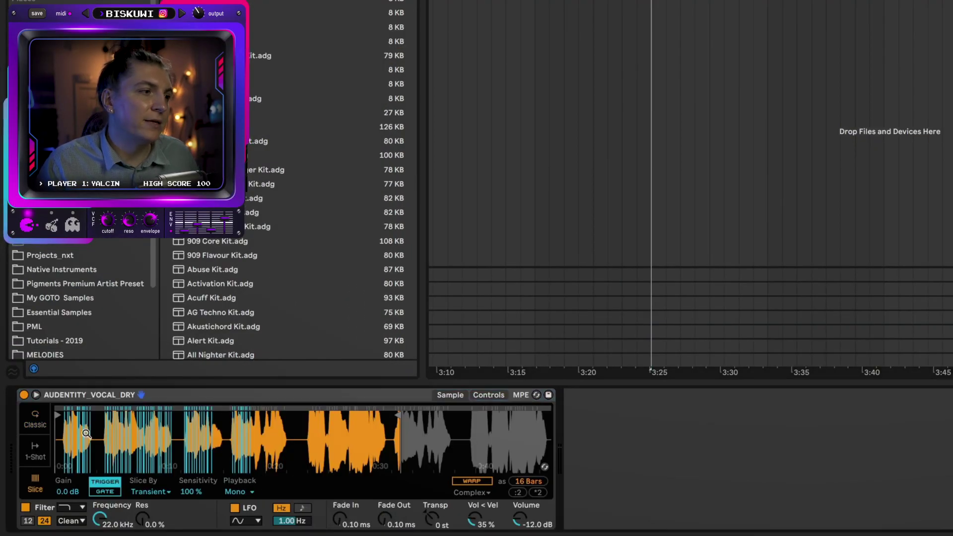
# Zoom into the sliced vocal's start and lower Simpler's slice sensitivity to 70%
pyautogui.moveTo(86, 433); pyautogui.dragTo(227, 445)
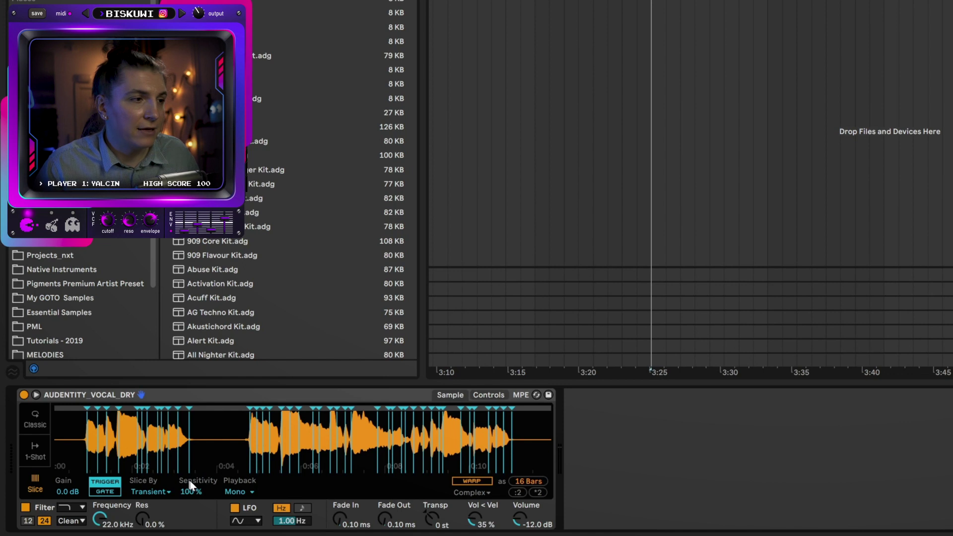
pyautogui.moveTo(192, 491)
pyautogui.mouseDown()
pyautogui.moveTo(192, 505)
pyautogui.moveTo(192, 477)
pyautogui.mouseUp()
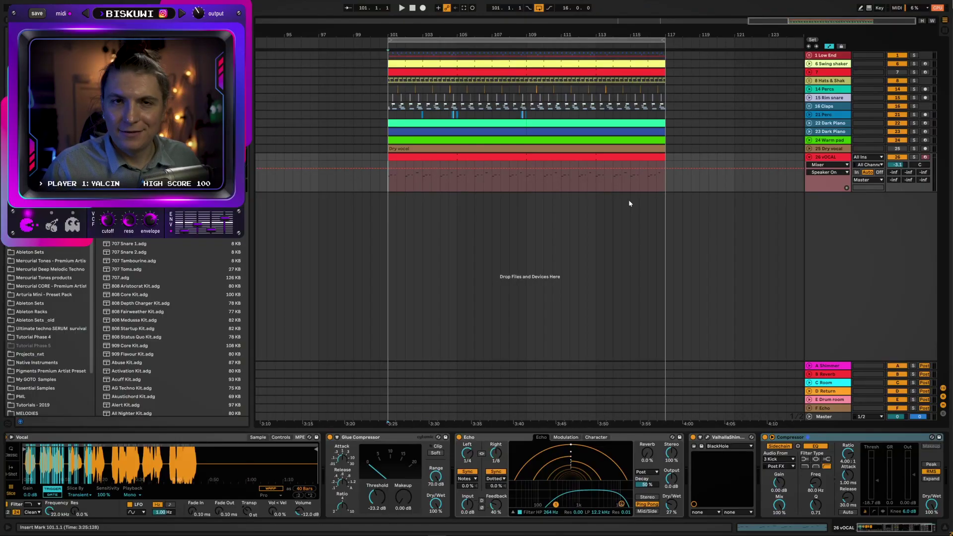
# Play the section from bar 101 with the 26 VOCAL slices through Echo and ValhallaShimmer
pyautogui.press('space')
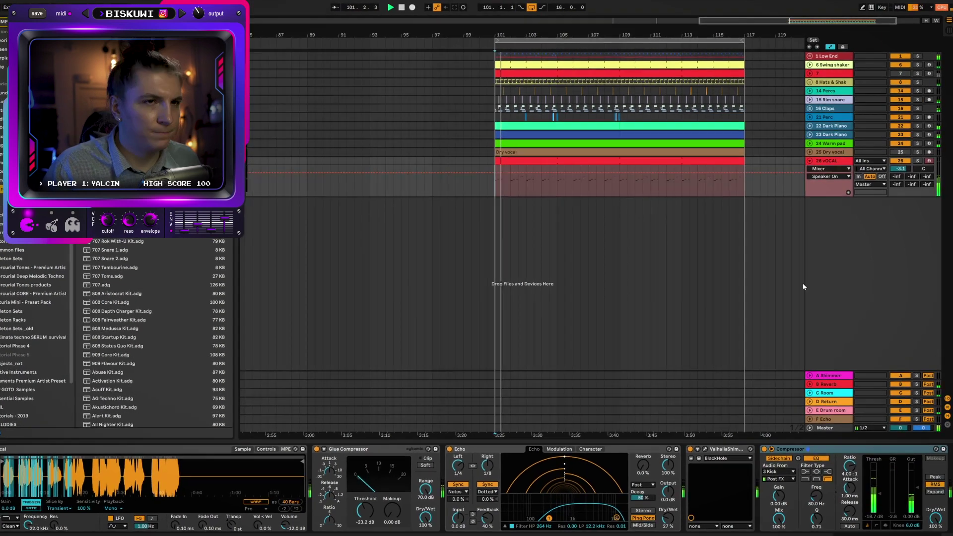